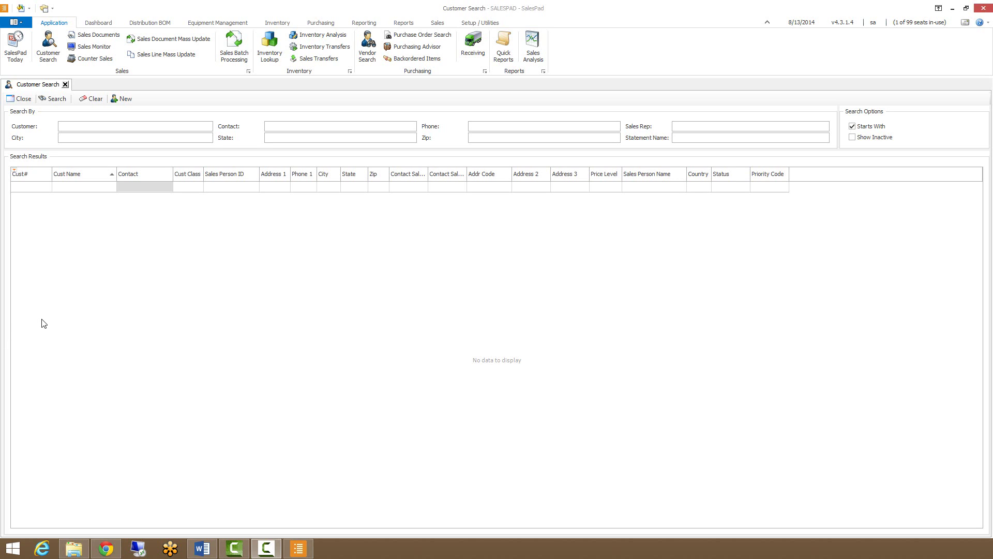
Open the Security Editor to view the ADMIN group's access to Settings, and close it again.
{"action": "left_click", "coordinate": [21, 24]}
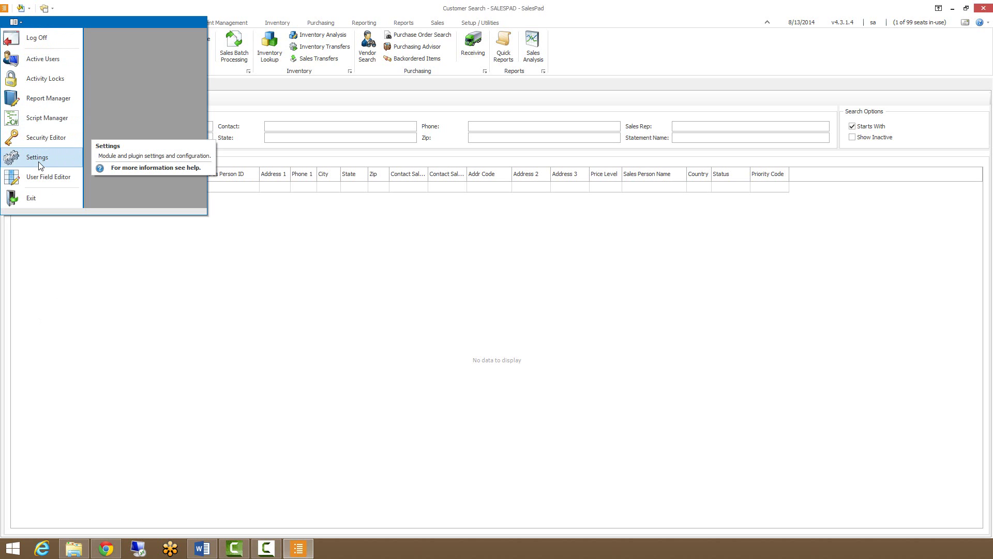
{"action": "left_click", "coordinate": [46, 8]}
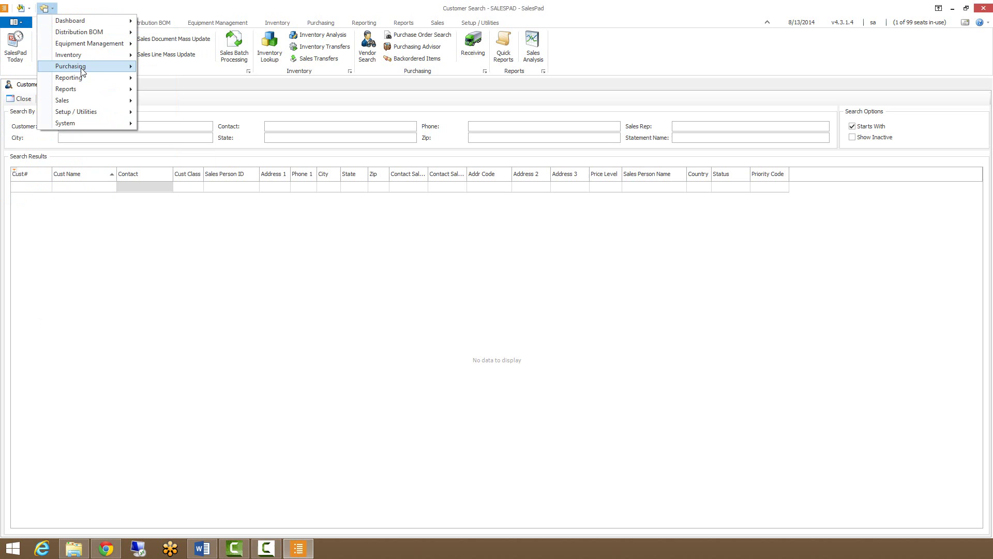
{"action": "mouse_move", "coordinate": [84, 122]}
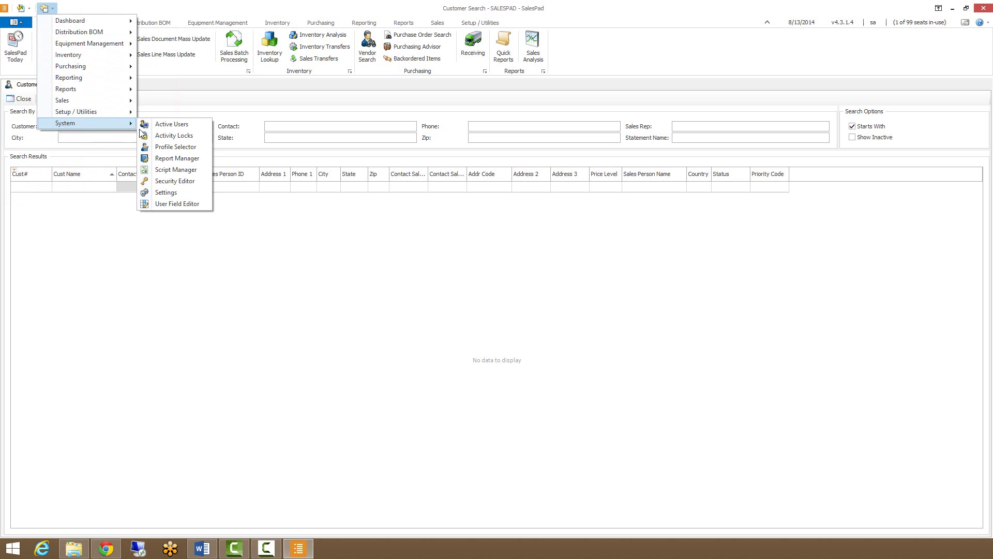
{"action": "left_click", "coordinate": [176, 185]}
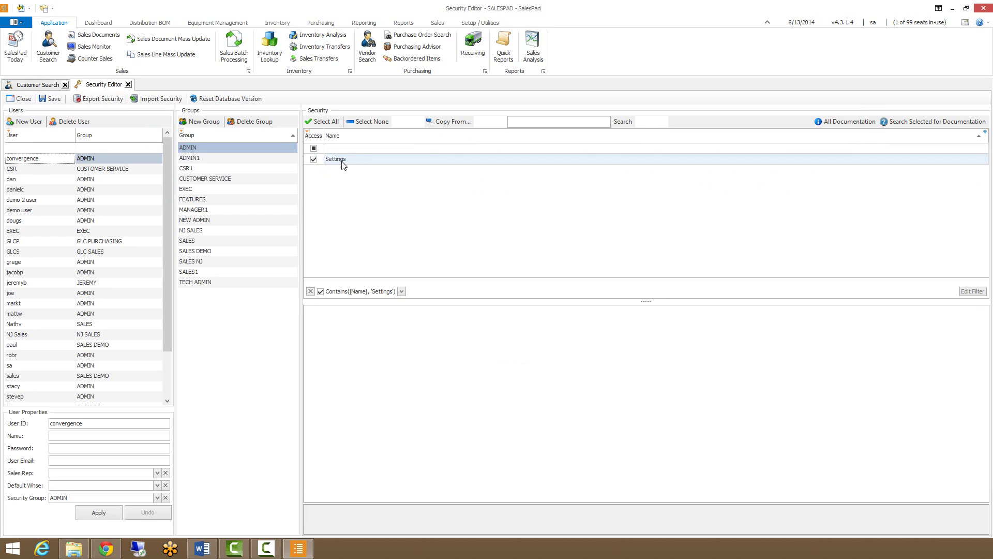
{"action": "left_click", "coordinate": [129, 85]}
Open the Settings module and filter the full settings list by "tax".
{"action": "left_click", "coordinate": [15, 22]}
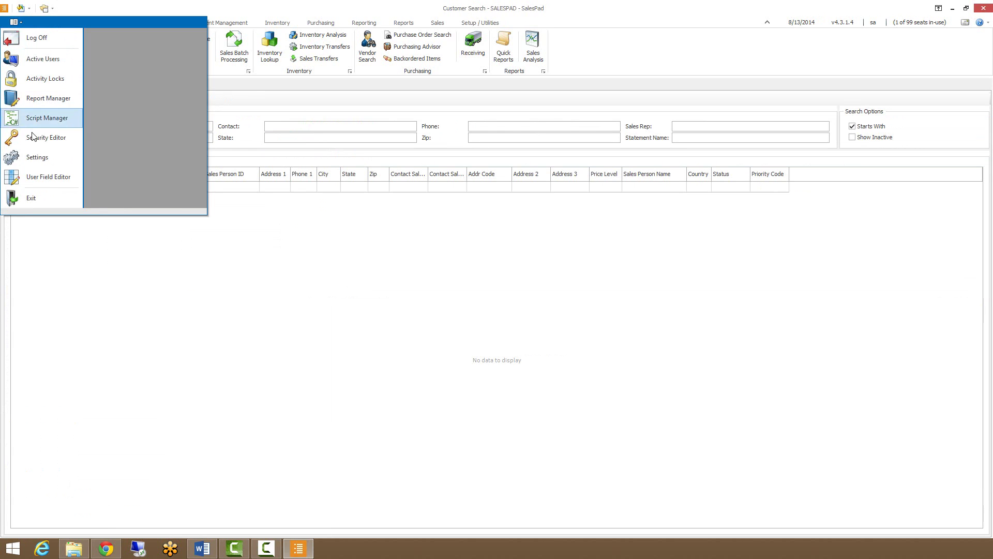
{"action": "left_click", "coordinate": [32, 157]}
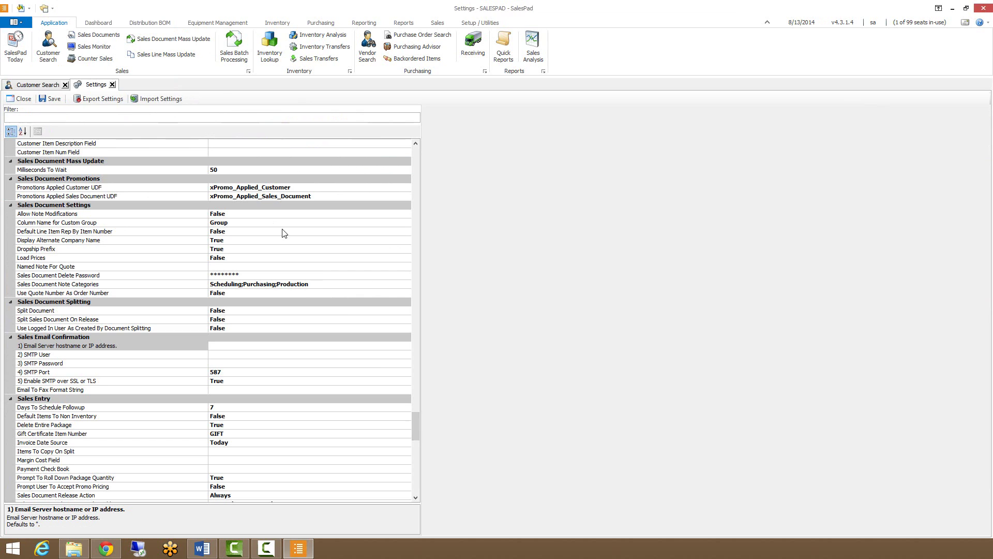
{"action": "left_click_drag", "start_coordinate": [417, 438], "coordinate": [403, 160]}
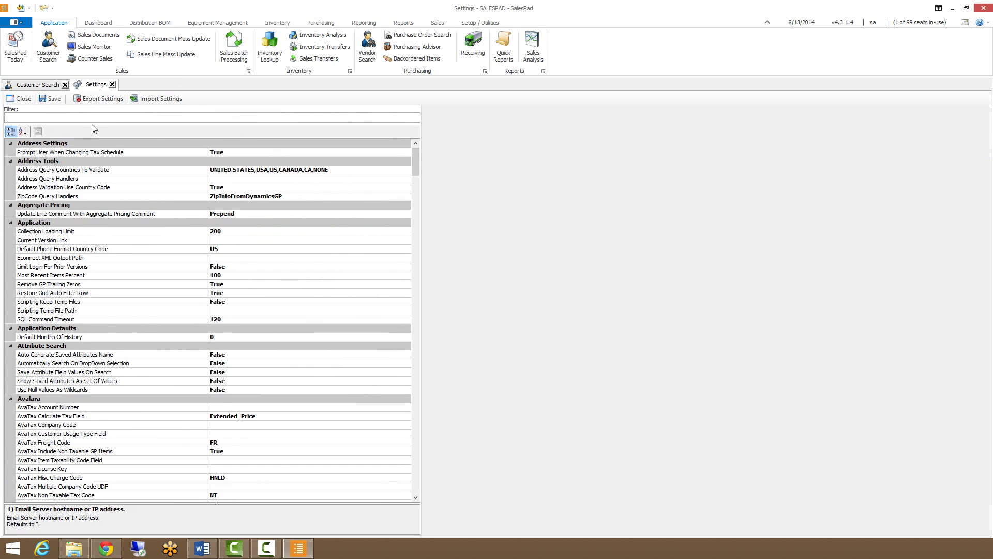
{"action": "type", "text": "ax"}
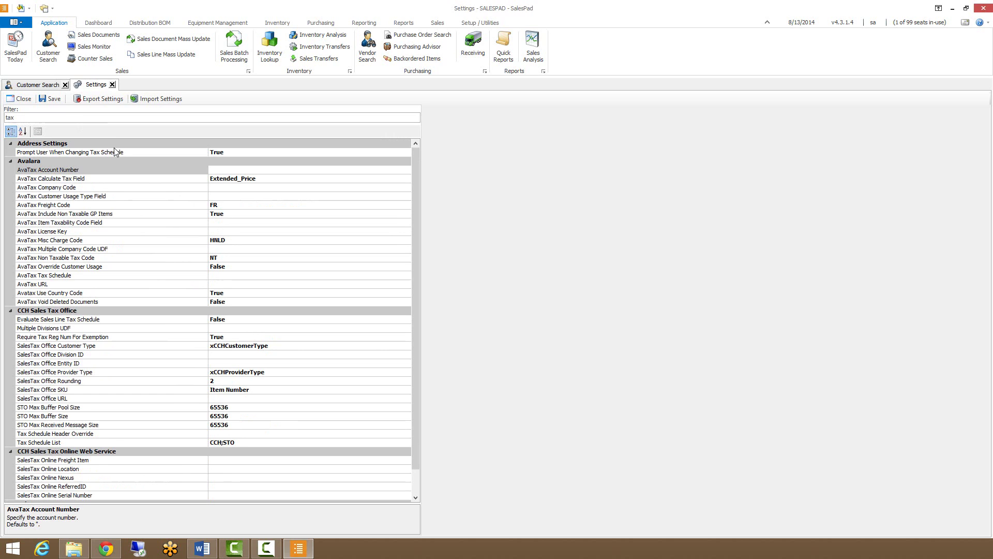
Clear the filter and read the descriptions of Prompt User When Changing Tax Schedule, Address Query Countries To Validate and Default Phone Format Country Code.
{"action": "double_click", "coordinate": [72, 117]}
{"action": "key", "text": "BackSpace"}
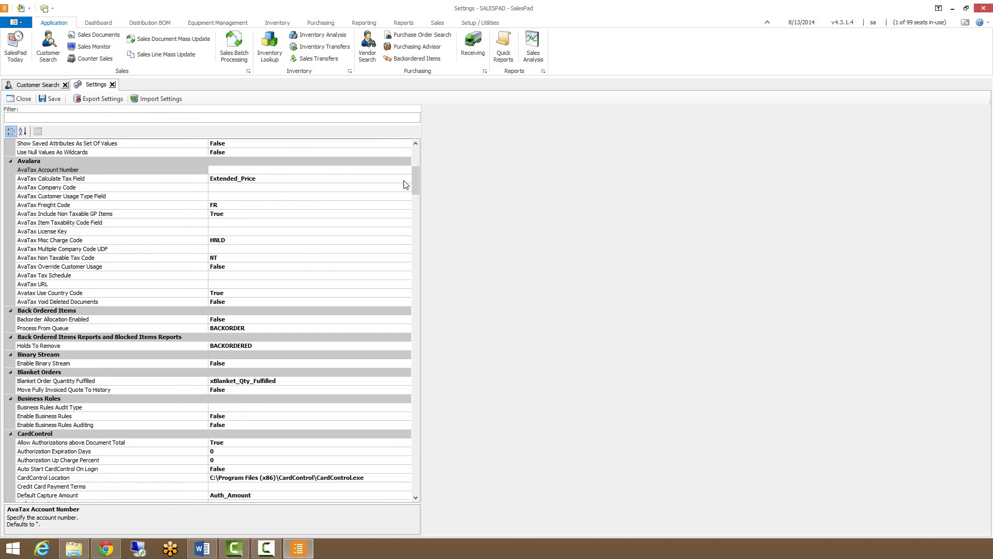
{"action": "left_click_drag", "start_coordinate": [411, 179], "coordinate": [351, 153]}
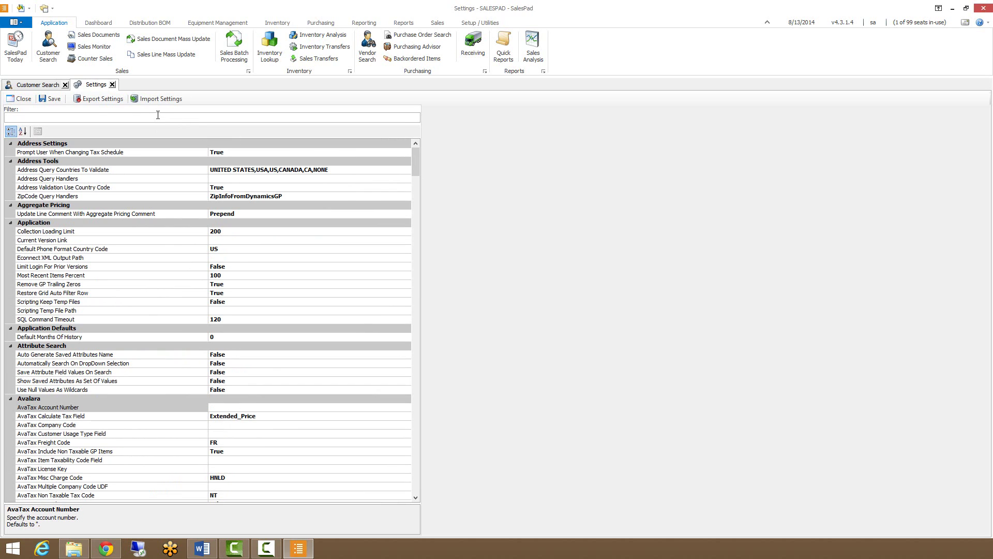
{"action": "left_click", "coordinate": [127, 117]}
{"action": "left_click", "coordinate": [69, 154]}
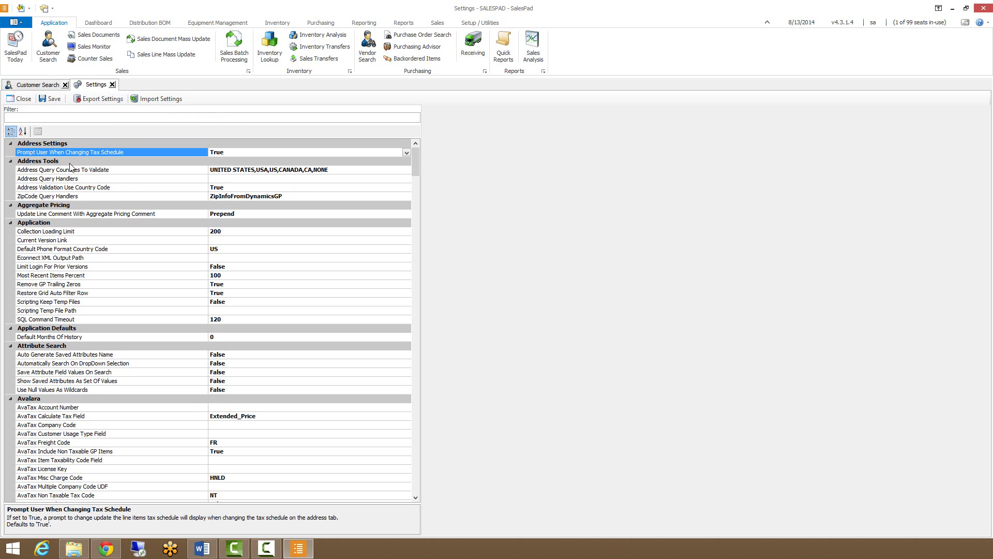
{"action": "left_click", "coordinate": [67, 171]}
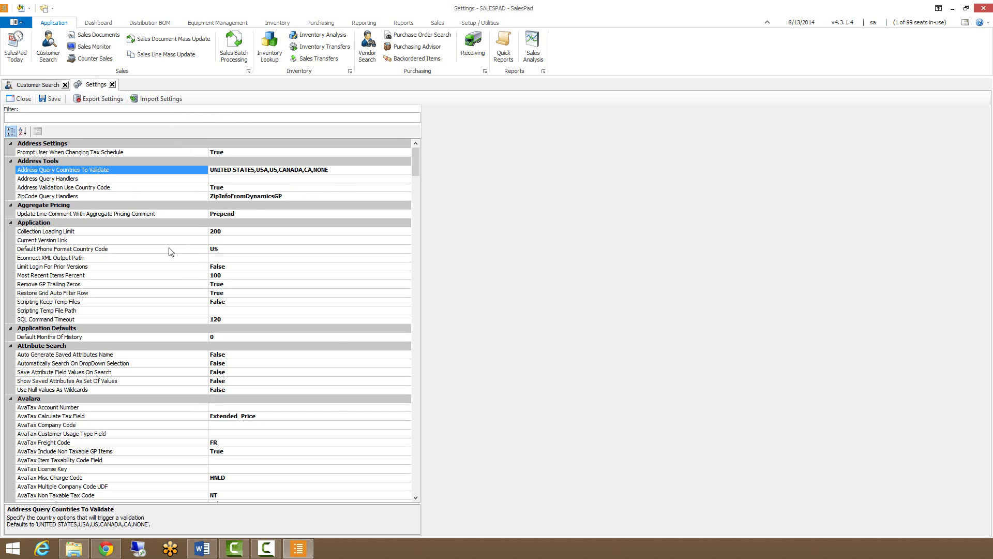
{"action": "left_click", "coordinate": [72, 247]}
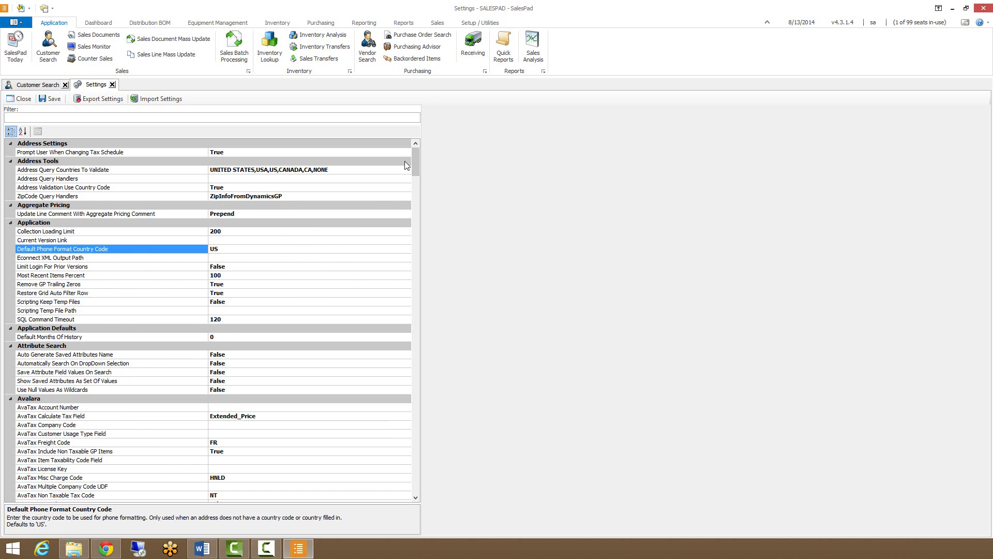
Toggle Evaluate Sales Line Tax Schedule under CCH Sales Tax Office back and forth, and view its available values.
{"action": "left_click_drag", "start_coordinate": [414, 153], "coordinate": [418, 203]}
{"action": "left_click", "coordinate": [258, 241]}
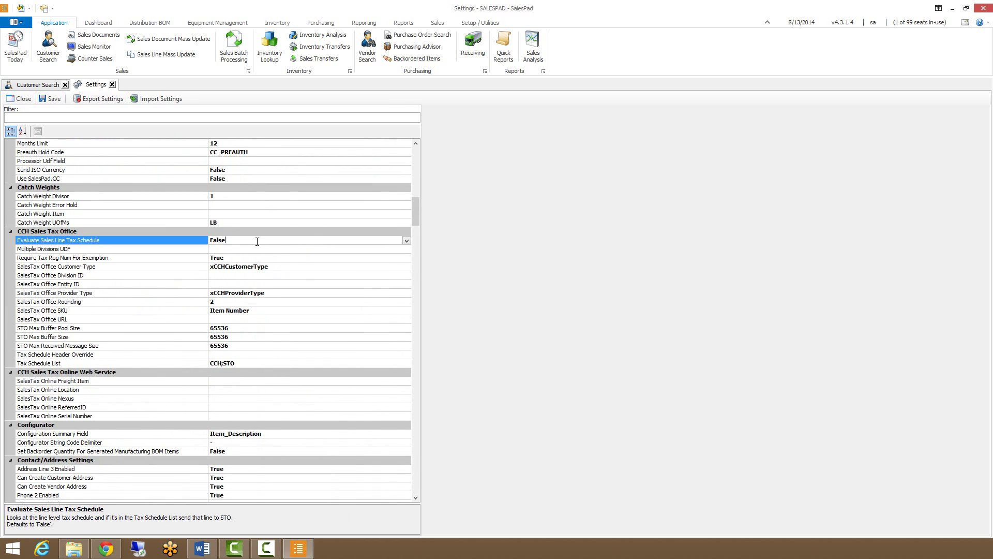
{"action": "double_click", "coordinate": [257, 241]}
{"action": "double_click", "coordinate": [257, 241]}
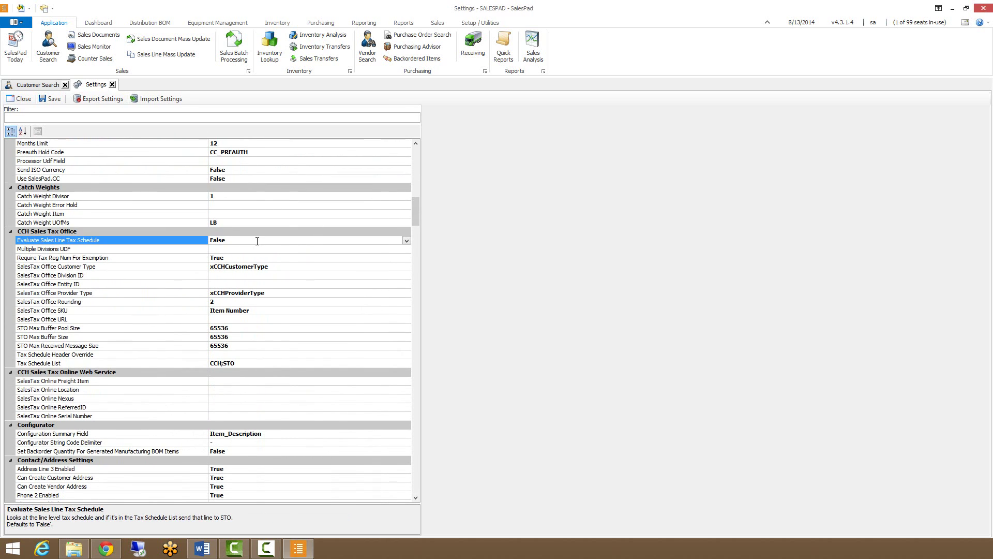
{"action": "left_click", "coordinate": [407, 241]}
{"action": "left_click", "coordinate": [407, 241]}
Enter trial text in SalesTax Online Location under CCH Sales Tax Online Web Service, and delete it.
{"action": "scroll", "coordinate": [417, 222], "scroll_direction": "down", "scroll_amount": 7}
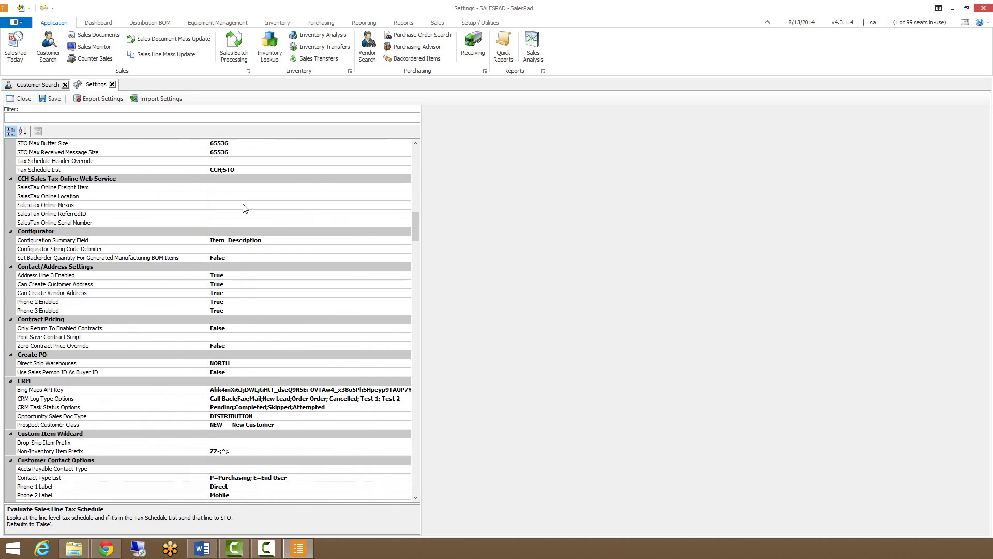
{"action": "left_click", "coordinate": [251, 195]}
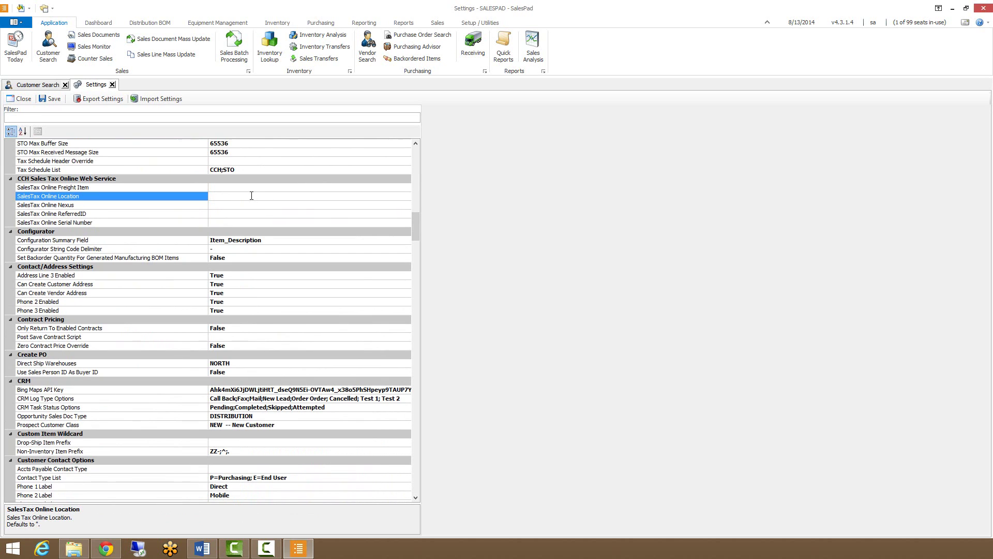
{"action": "type", "text": "va"}
{"action": "key", "text": "BackSpace"}
{"action": "key", "text": "BackSpace"}
Filter the settings by "email" and view the description of the email server hostname or IP address setting.
{"action": "left_click_drag", "start_coordinate": [419, 230], "coordinate": [414, 154]}
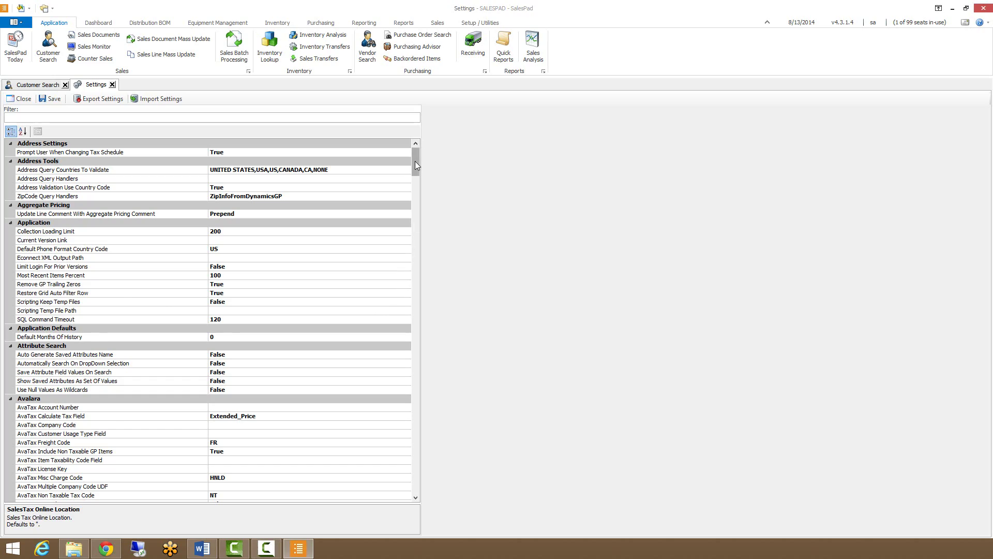
{"action": "mouse_move", "coordinate": [415, 161]}
{"action": "left_mouse_down"}
{"action": "mouse_move", "coordinate": [420, 486]}
{"action": "mouse_move", "coordinate": [418, 144]}
{"action": "left_mouse_up"}
{"action": "left_click", "coordinate": [266, 118]}
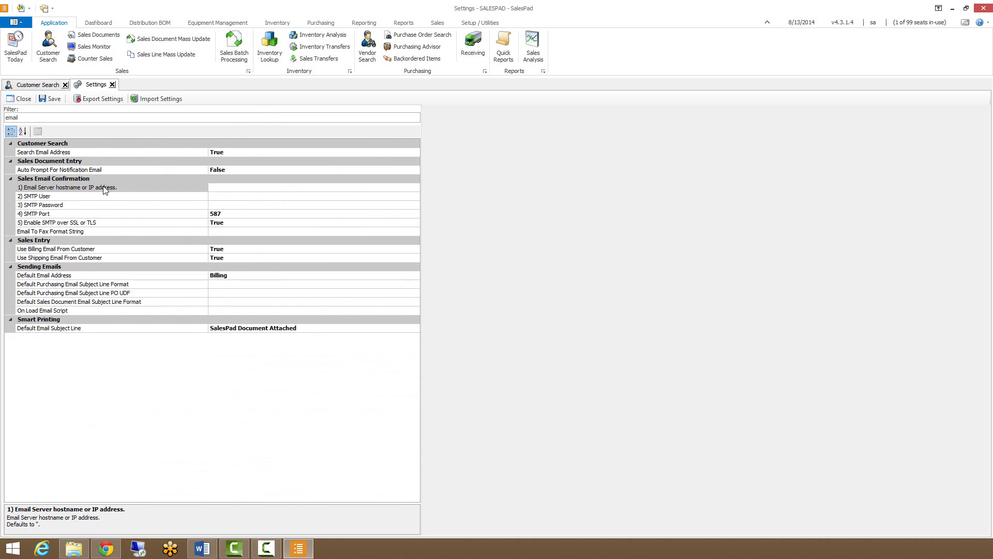
{"action": "left_click", "coordinate": [121, 187]}
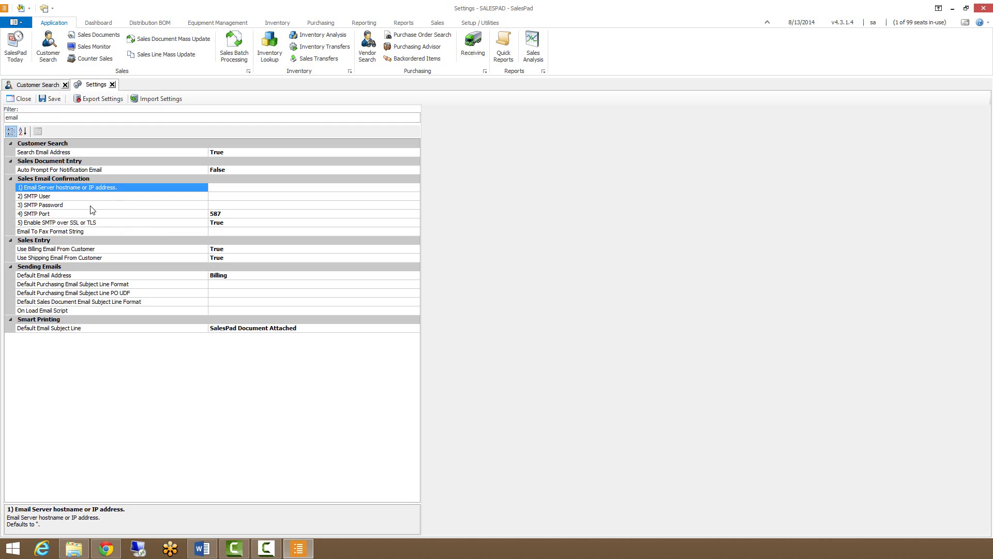
Filter the settings by "tax" instead and view the SalesTax Query Handlers description under Sales Entry.
{"action": "double_click", "coordinate": [27, 118]}
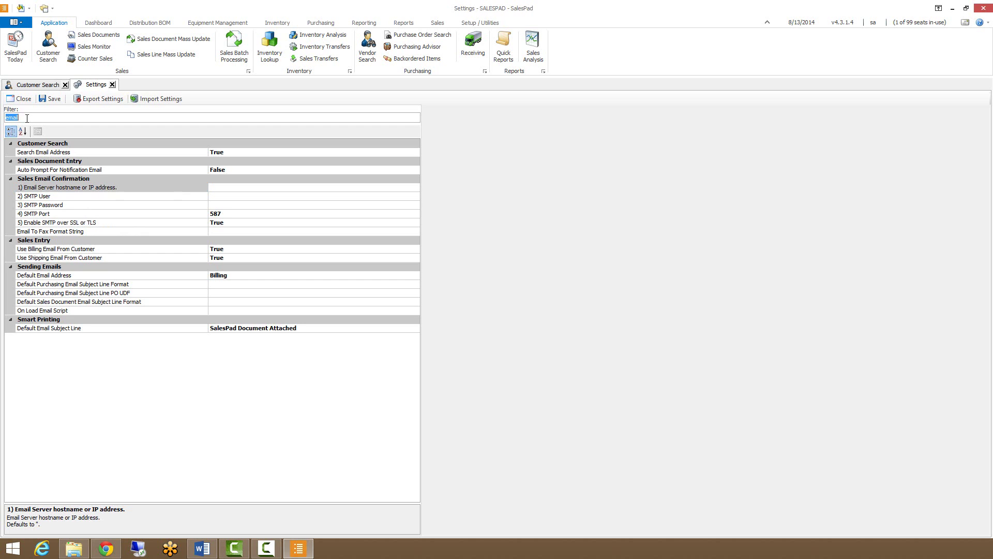
{"action": "key", "text": "BackSpace"}
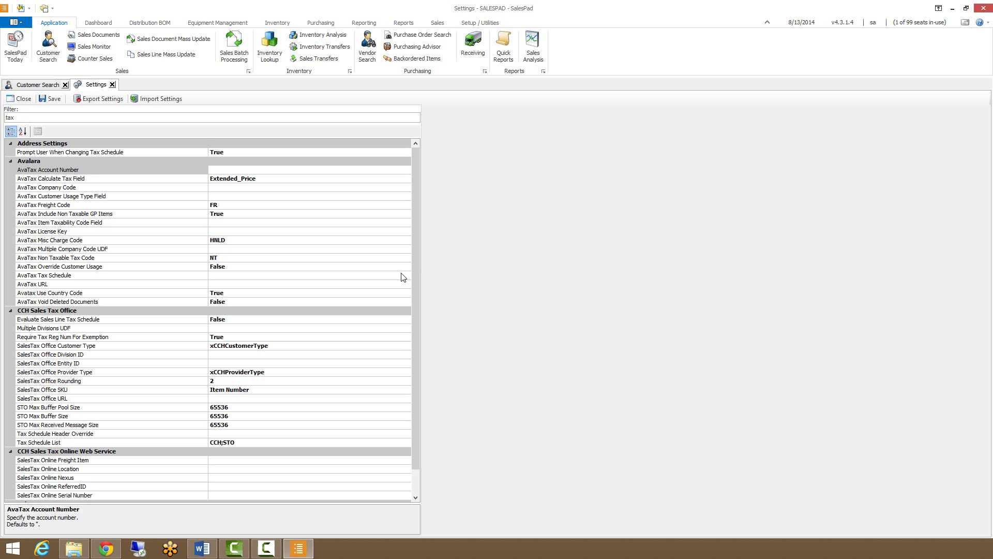
{"action": "left_click_drag", "start_coordinate": [417, 240], "coordinate": [413, 272]}
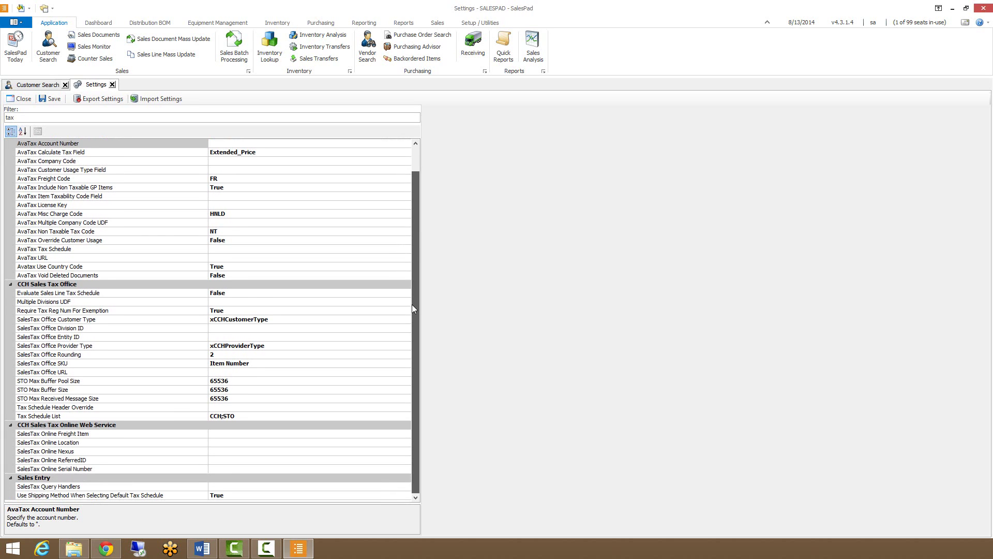
{"action": "left_click_drag", "start_coordinate": [413, 309], "coordinate": [413, 309]}
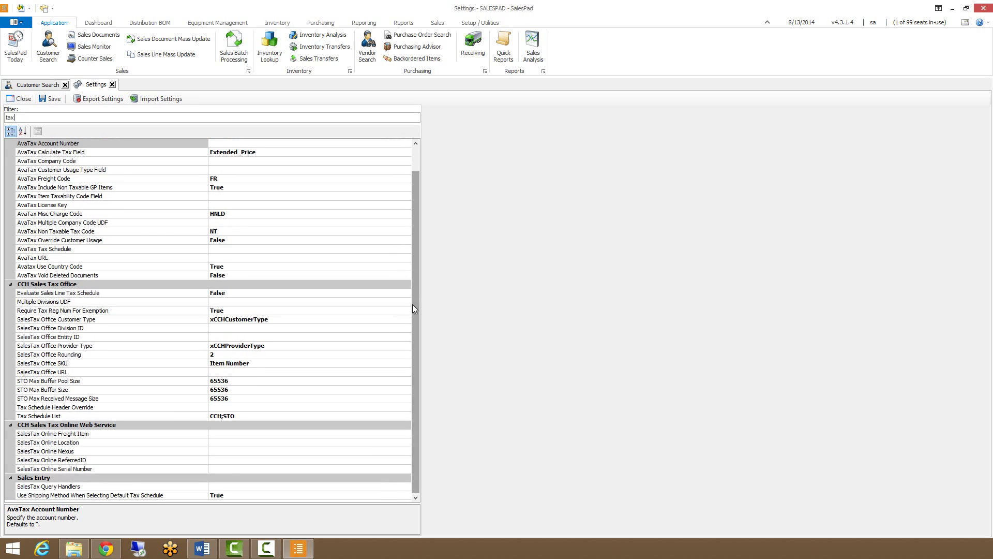
{"action": "left_click", "coordinate": [65, 486]}
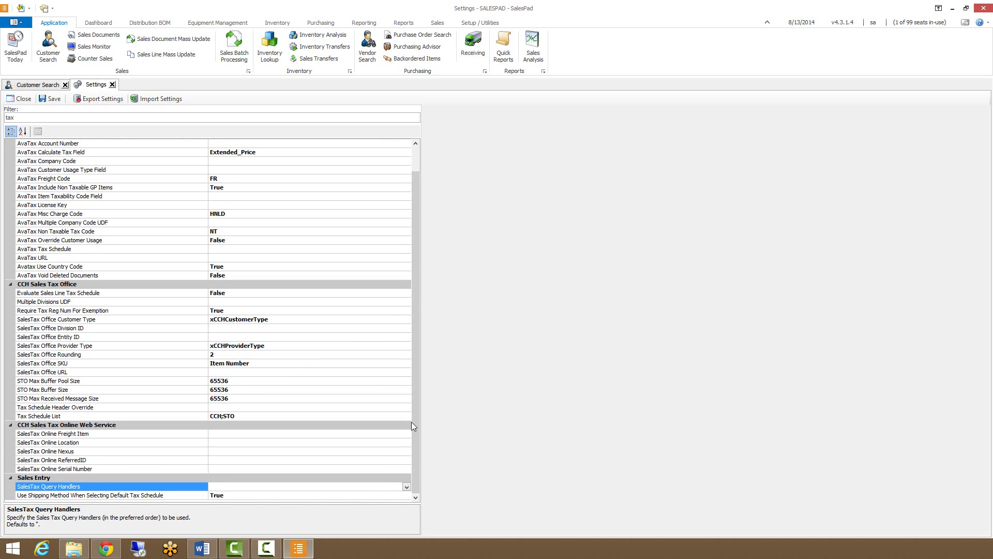
{"action": "left_click_drag", "start_coordinate": [413, 426], "coordinate": [417, 390]}
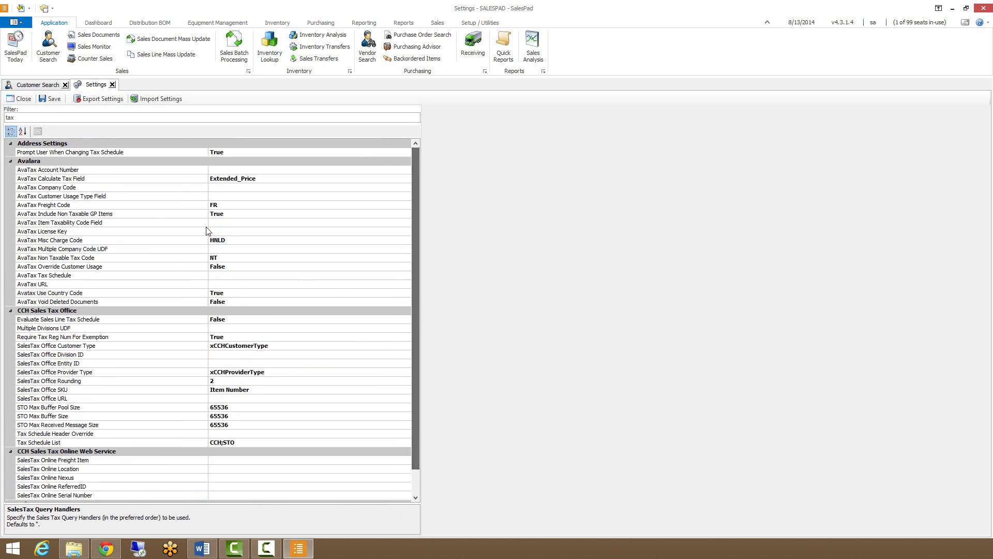
Filter the settings by "Card Control" and view the description of Default Credit Card Payment Type.
{"action": "double_click", "coordinate": [48, 114]}
{"action": "key", "text": "BackSpace"}
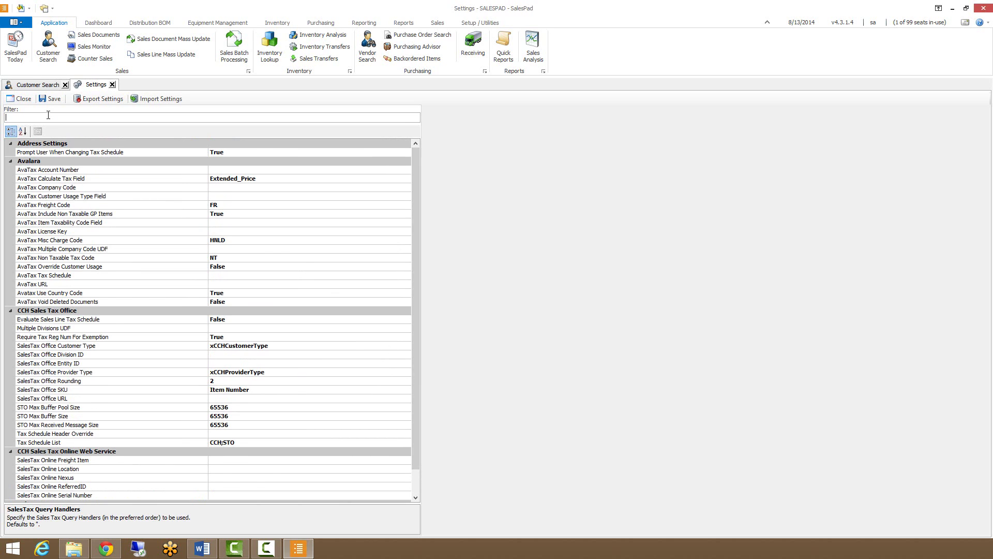
{"action": "type", "text": "Card Control"}
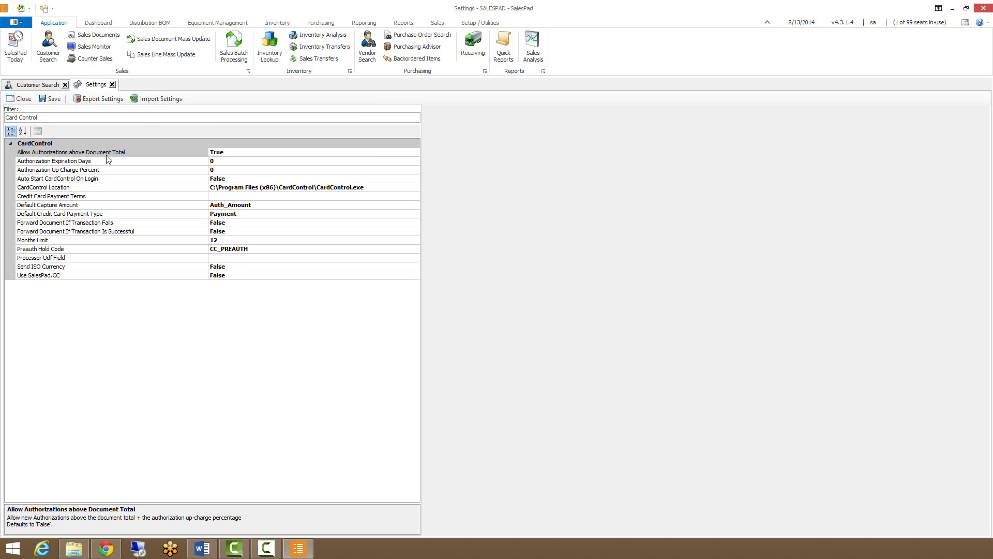
{"action": "left_click", "coordinate": [104, 213]}
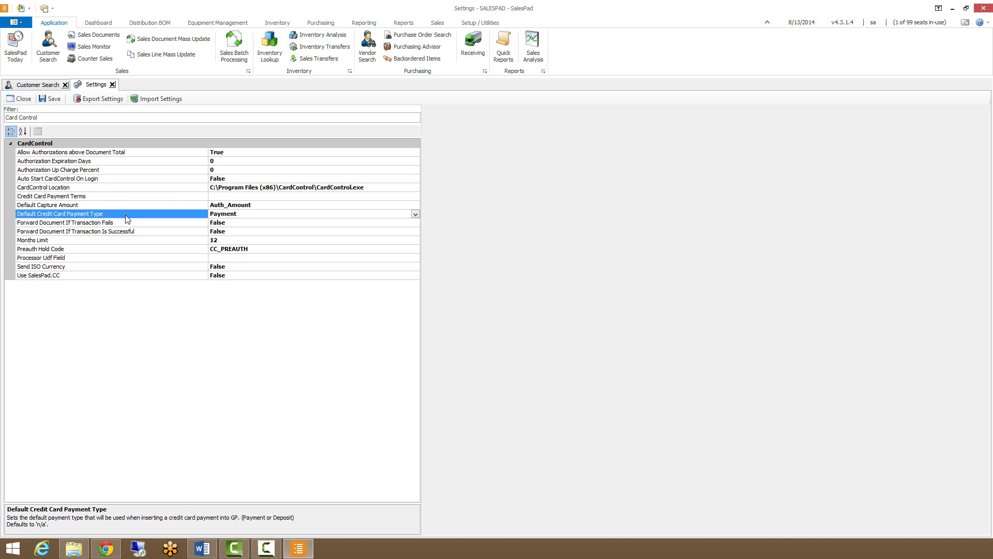
Filter the settings by "Customer search" and view the descriptions of Search Address 3 and Search Customer Name Only.
{"action": "left_click", "coordinate": [69, 118]}
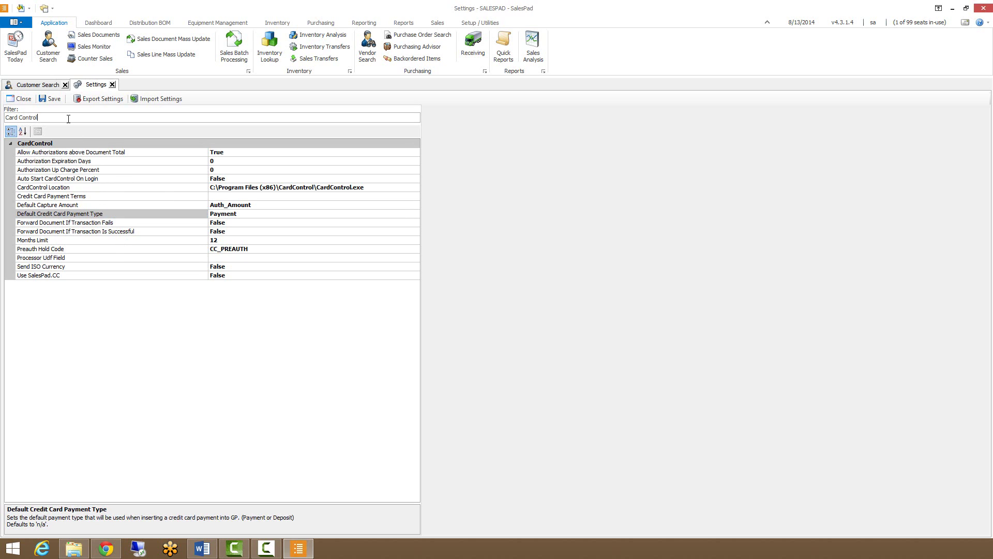
{"action": "double_click", "coordinate": [69, 118]}
{"action": "key", "text": "BackSpace"}
{"action": "key", "text": "BackSpace"}
{"action": "key", "text": "BackSpace"}
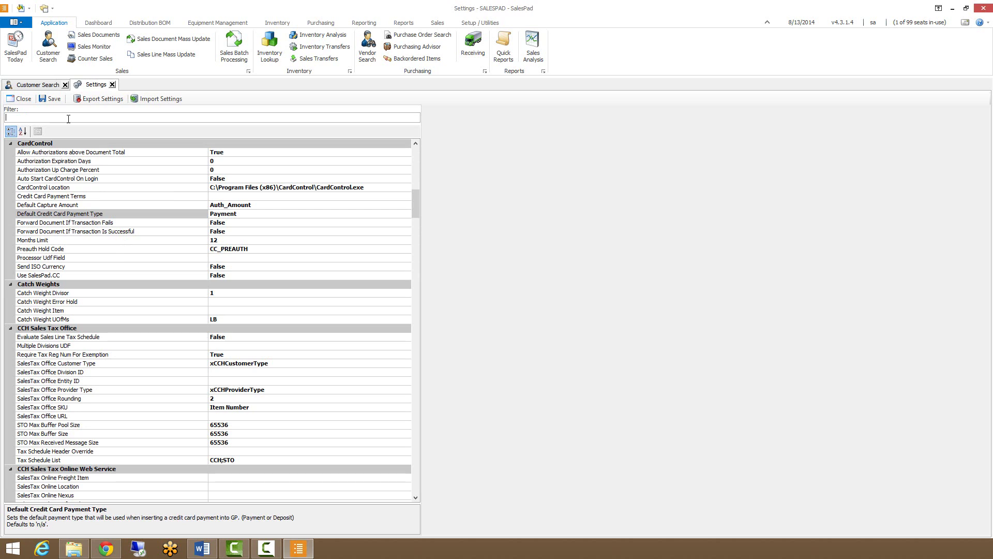
{"action": "type", "text": "Customer sea"}
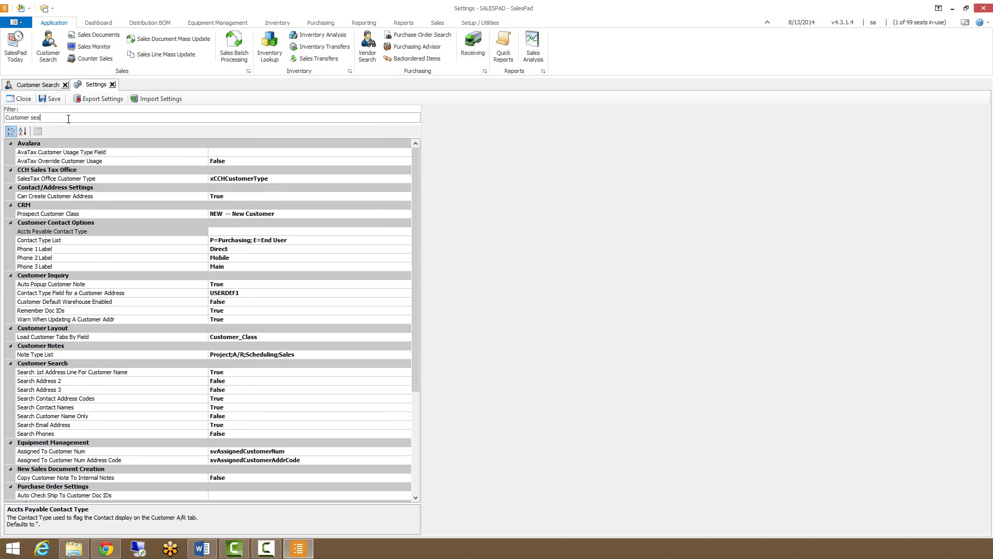
{"action": "type", "text": "rch"}
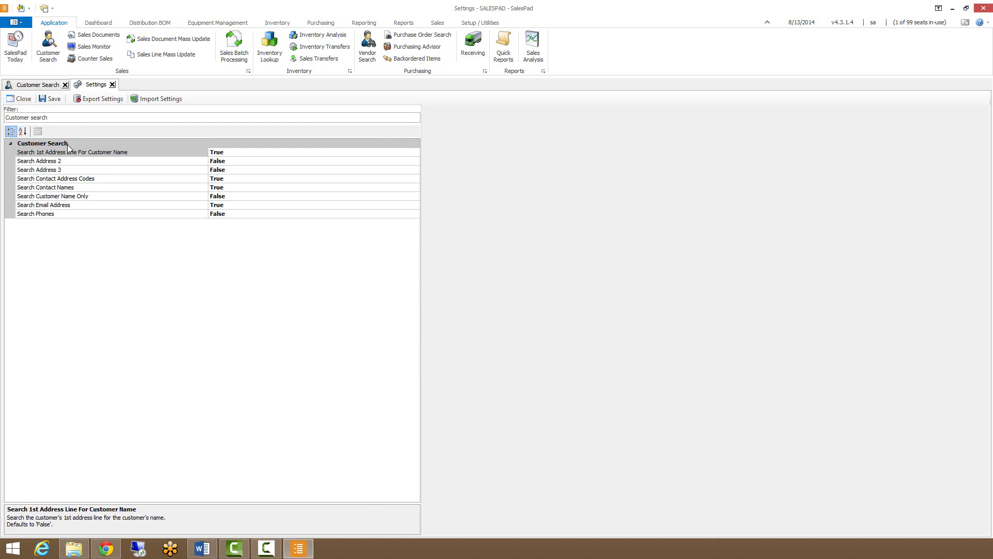
{"action": "left_click", "coordinate": [57, 170]}
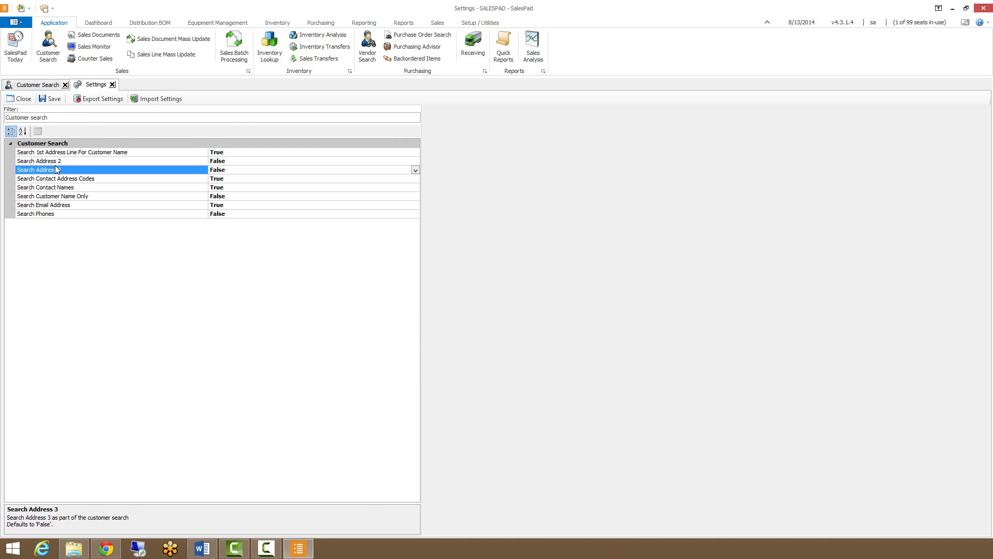
{"action": "left_click", "coordinate": [65, 198]}
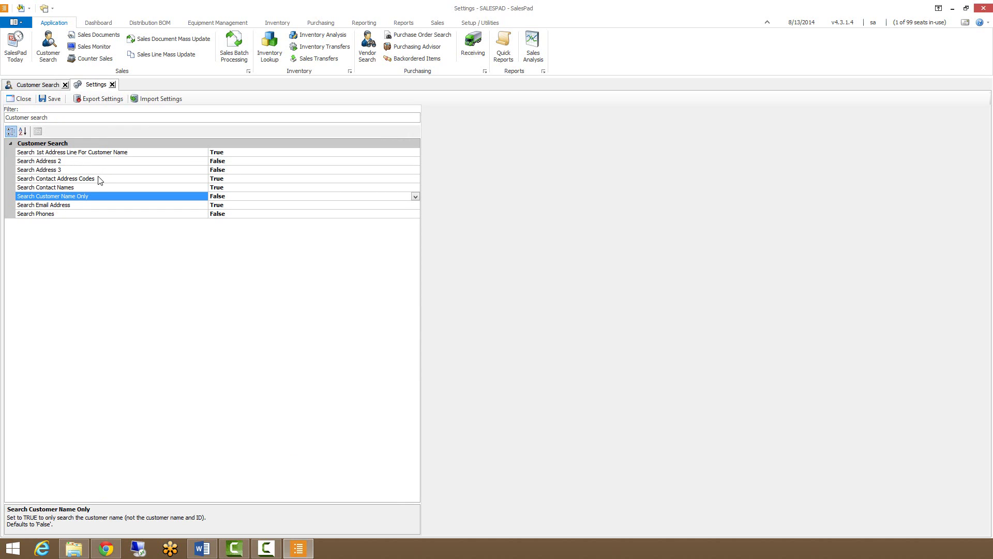
Filter the settings by "Sales document entry" instead of the customer search term.
{"action": "left_click_drag", "start_coordinate": [110, 117], "coordinate": [5, 117]}
{"action": "type", "text": "Sales "}
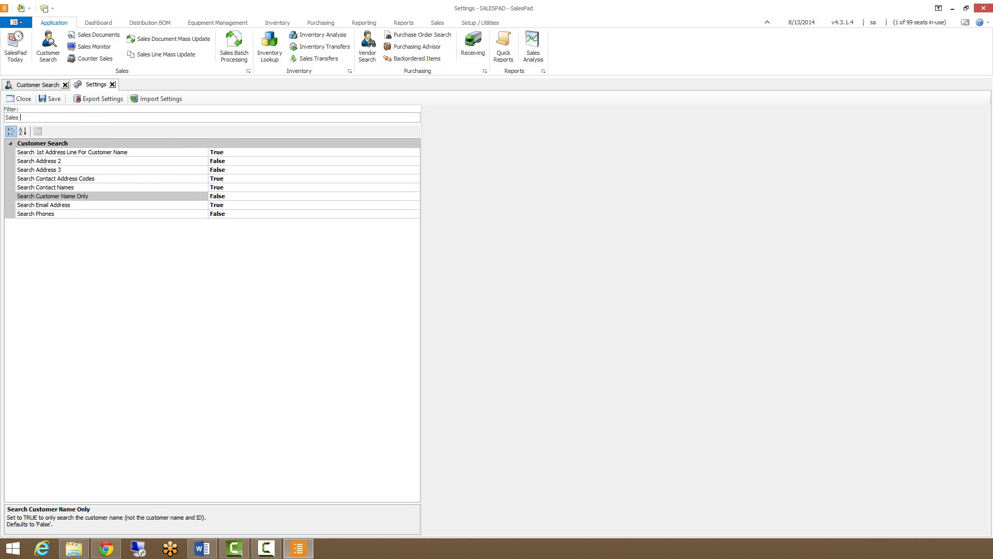
{"action": "type", "text": "document enty"}
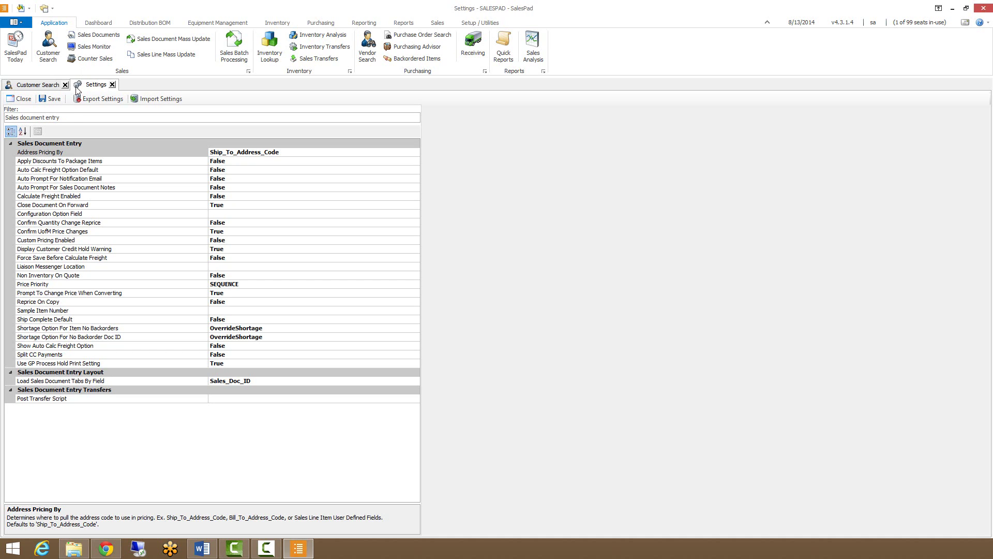
Replace the current filter text with "override" to find the override-related settings.
{"action": "left_click", "coordinate": [3, 116], "text": "shift"}
{"action": "key", "text": "BackSpace"}
{"action": "type", "text": "ov"}
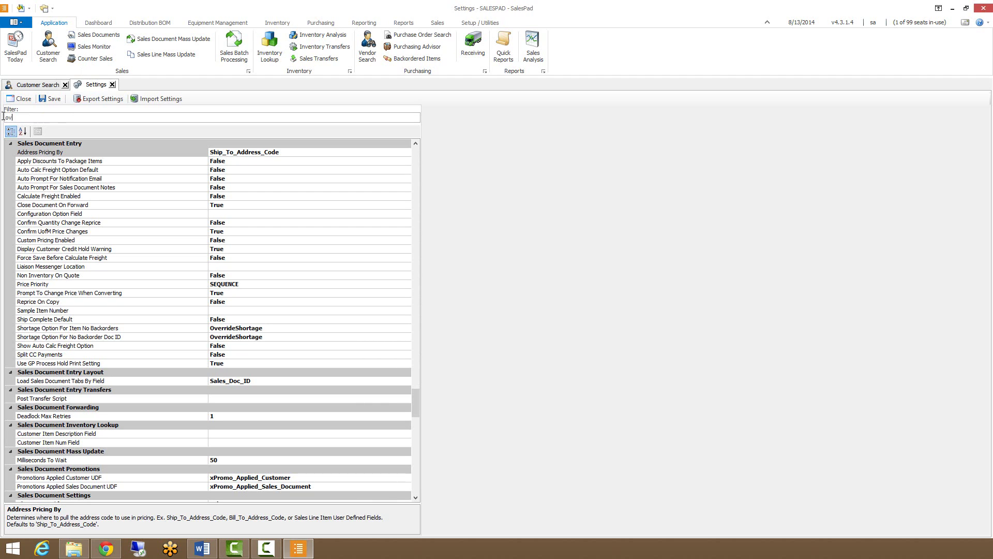
{"action": "type", "text": "erride"}
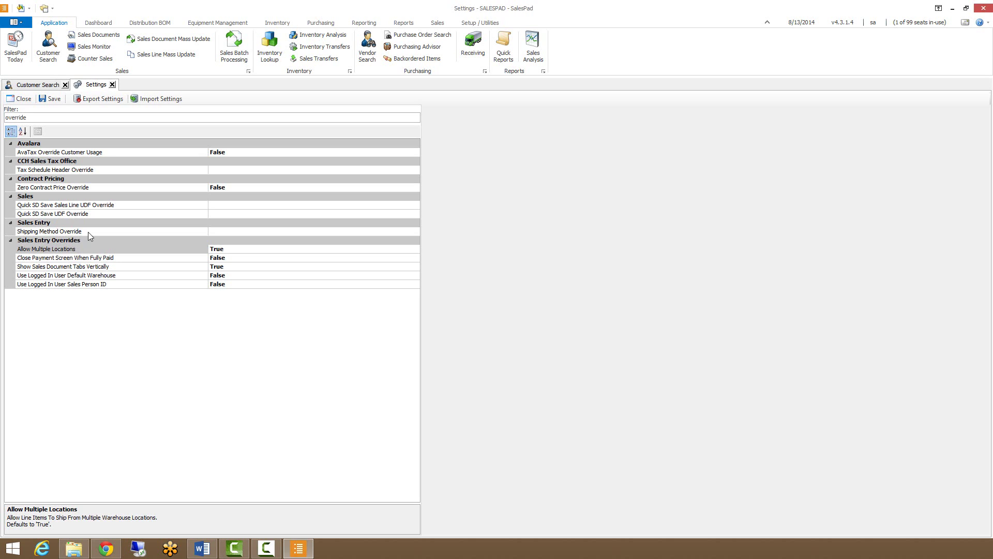
Clear the settings filter and go back to the Address Settings group at the start of the full list.
{"action": "double_click", "coordinate": [68, 119]}
{"action": "key", "text": "BackSpace"}
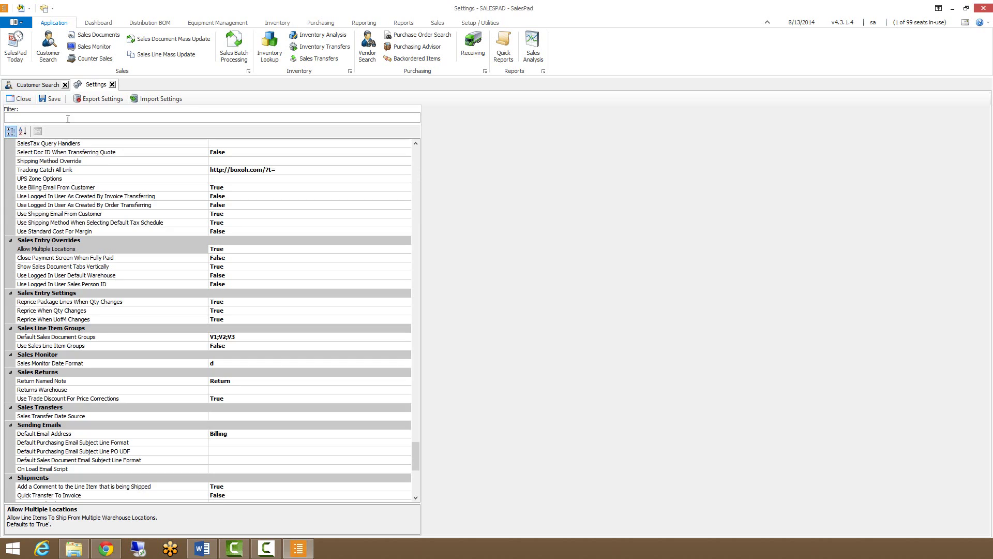
{"action": "left_click_drag", "start_coordinate": [417, 466], "coordinate": [415, 166]}
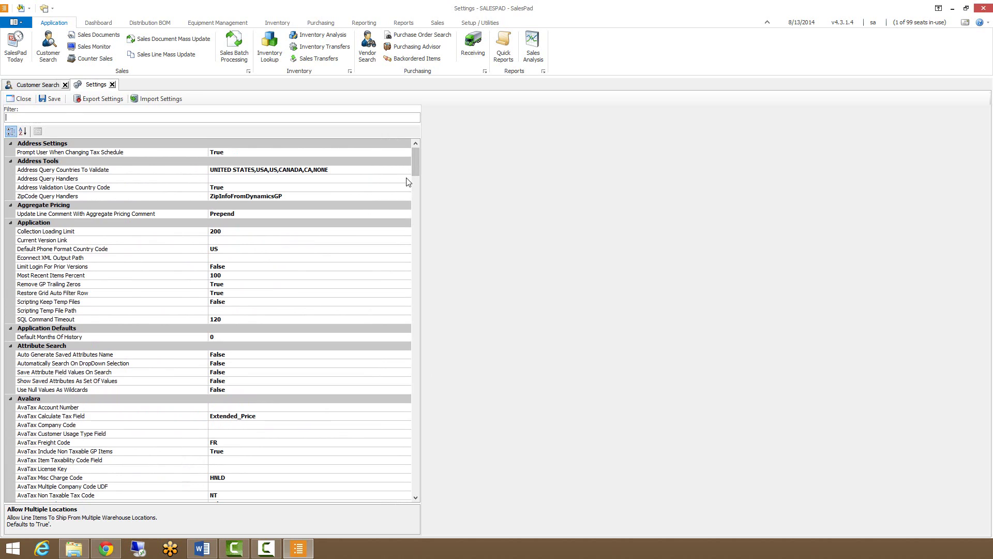